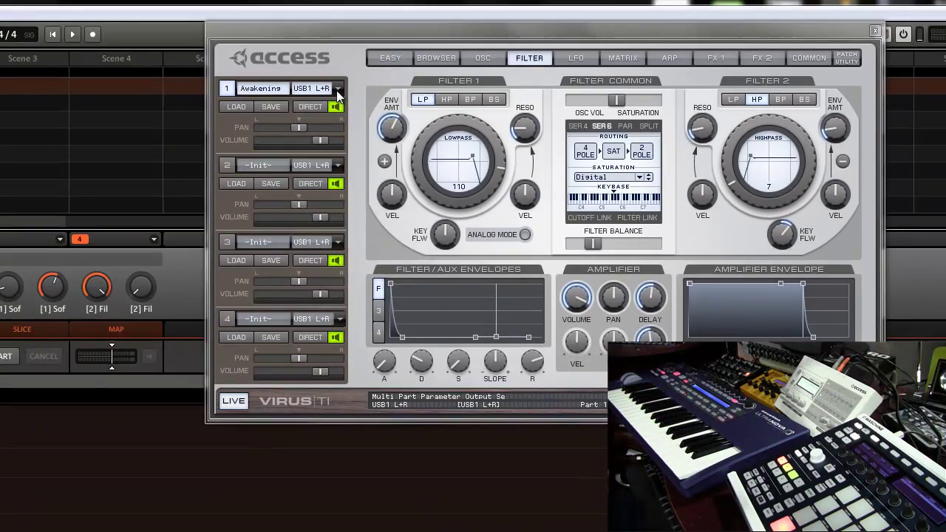
left_click(442, 68)
left_click(333, 111)
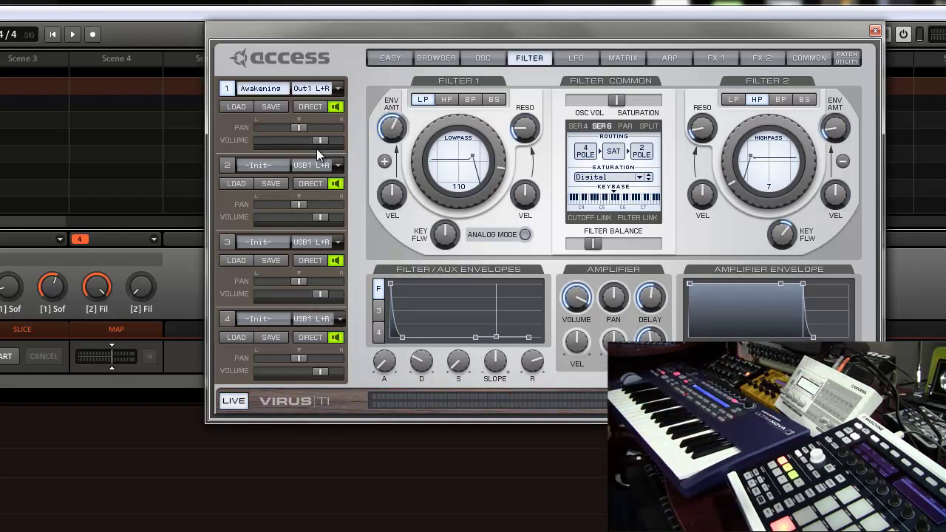
left_click(336, 89)
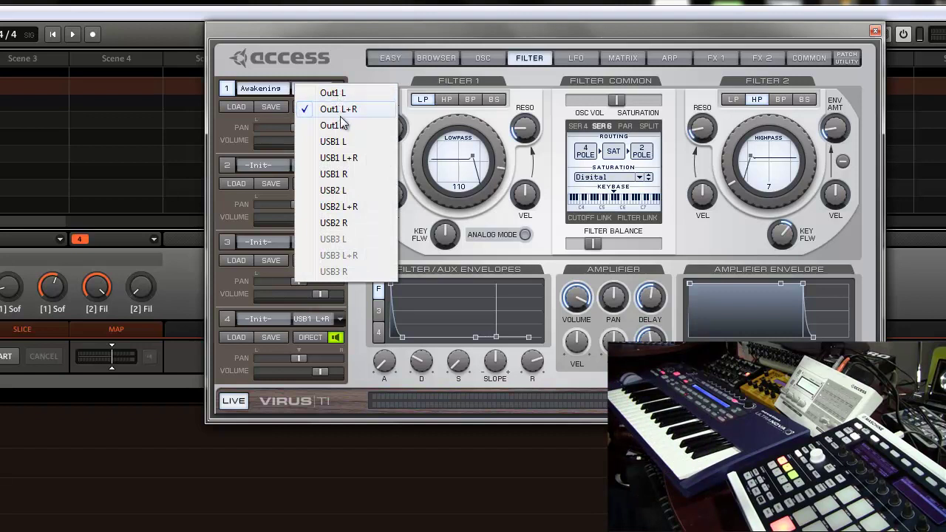
left_click(342, 159)
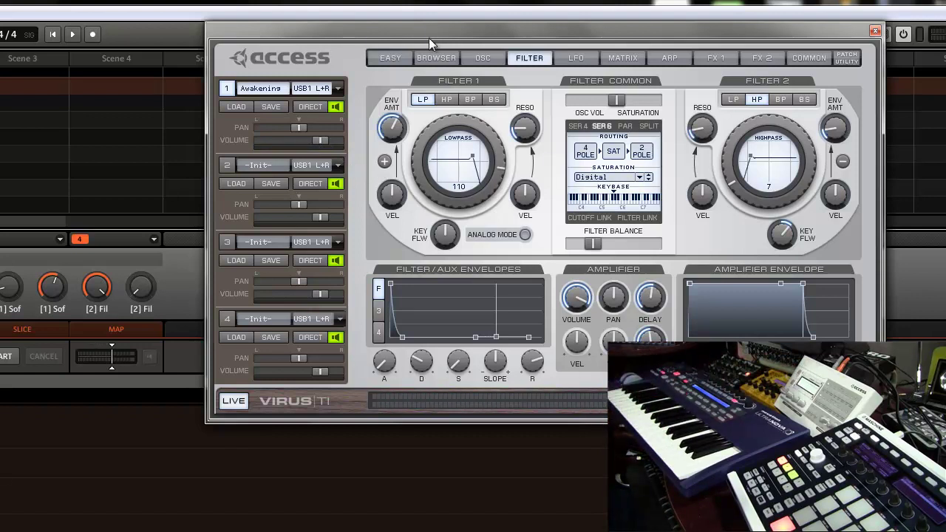
left_click_drag(428, 38, 355, 78)
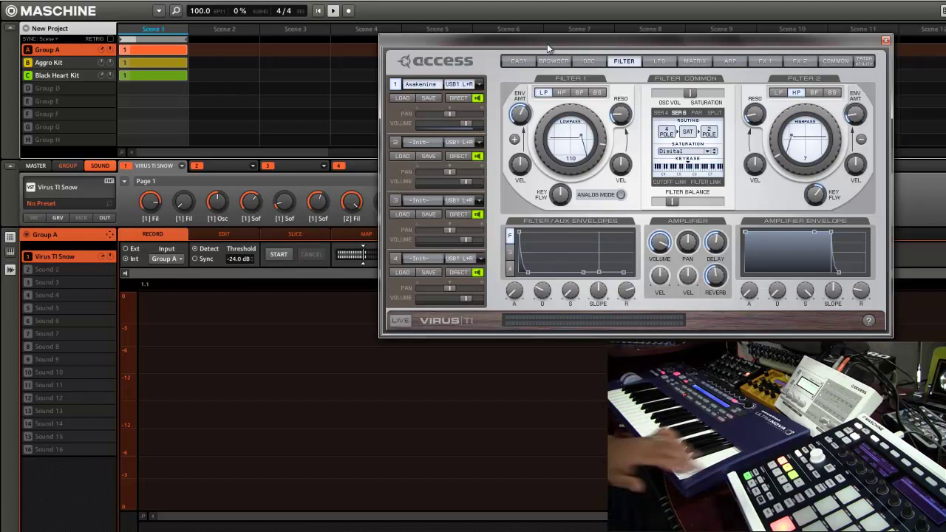
Record a Filter 1 cutoff sweep on Virus TI Snow in the pattern, leaving cutoff at 117.
left_click(10, 270)
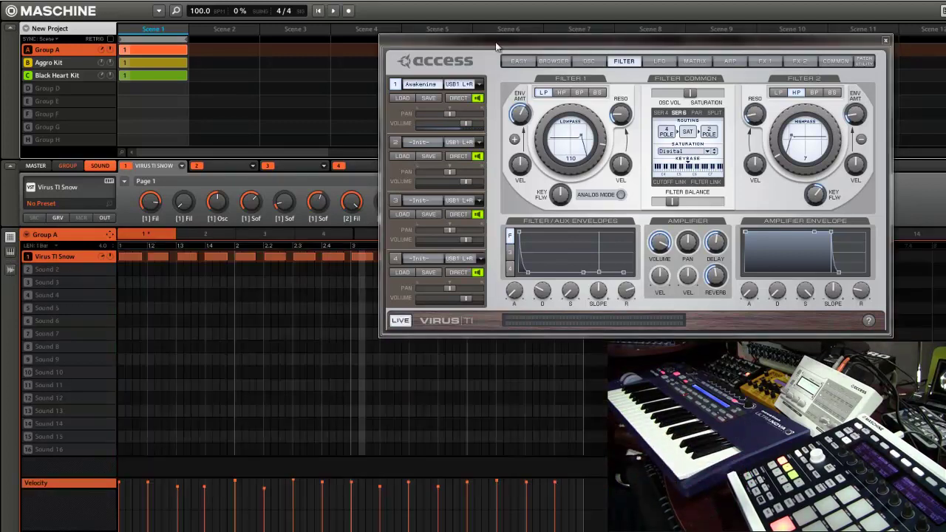
left_click_drag(496, 46, 632, 39)
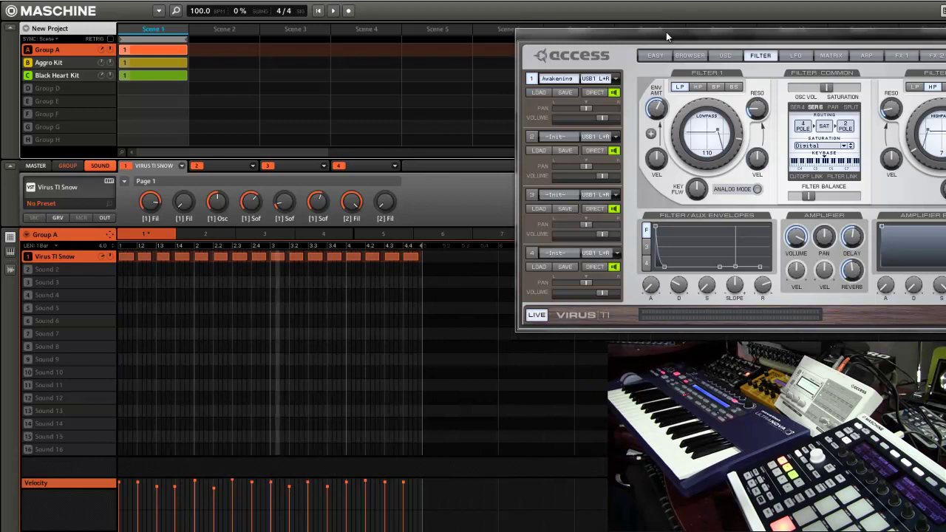
left_click_drag(666, 32, 528, 61)
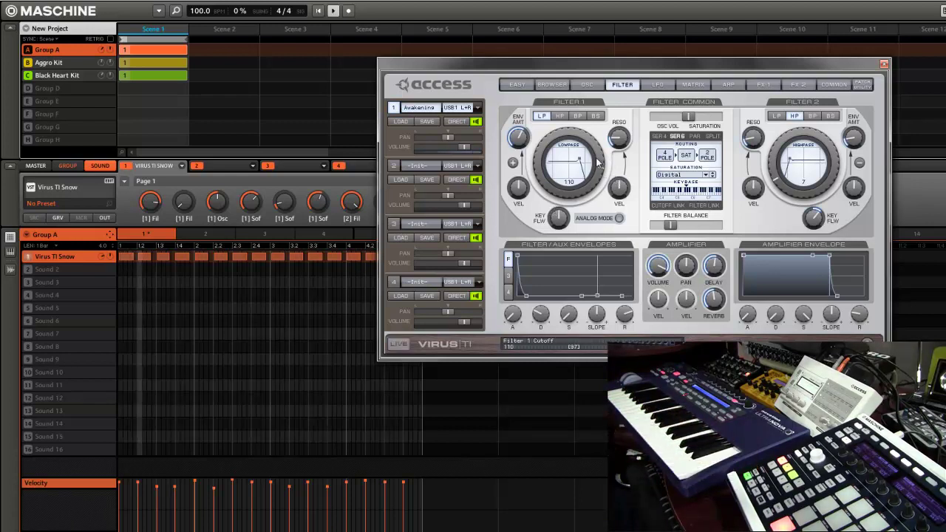
mouse_move(561, 137)
left_mouse_down()
mouse_move(547, 161)
mouse_move(557, 127)
left_mouse_up()
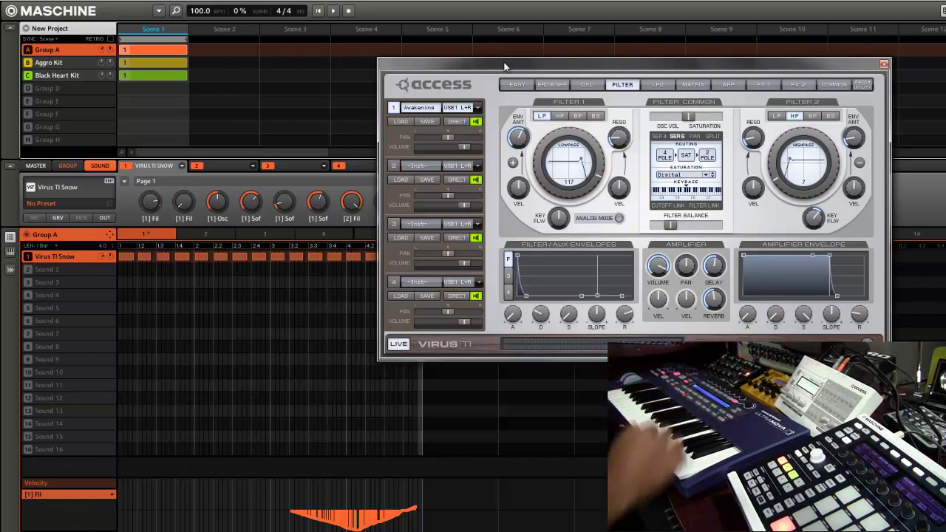
Resample the Virus TI playback into Sound 2 as a synced 4-bar sample, 121126_131449.wav.
left_click(62, 269)
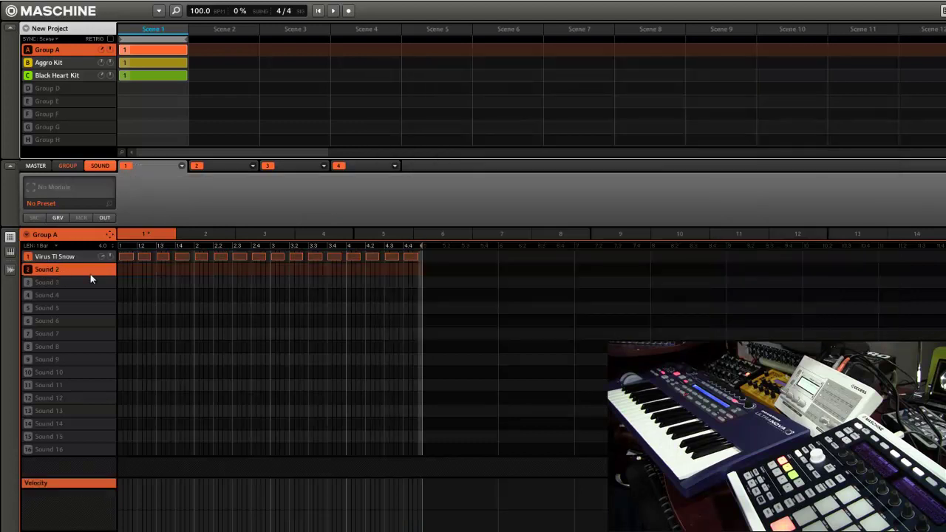
left_click(11, 269)
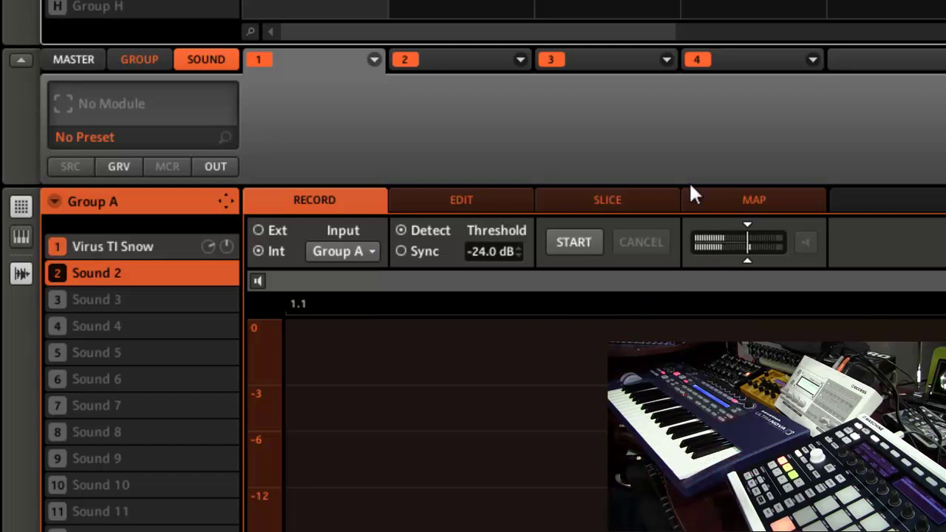
left_click(417, 248)
left_click_drag(500, 249, 503, 233)
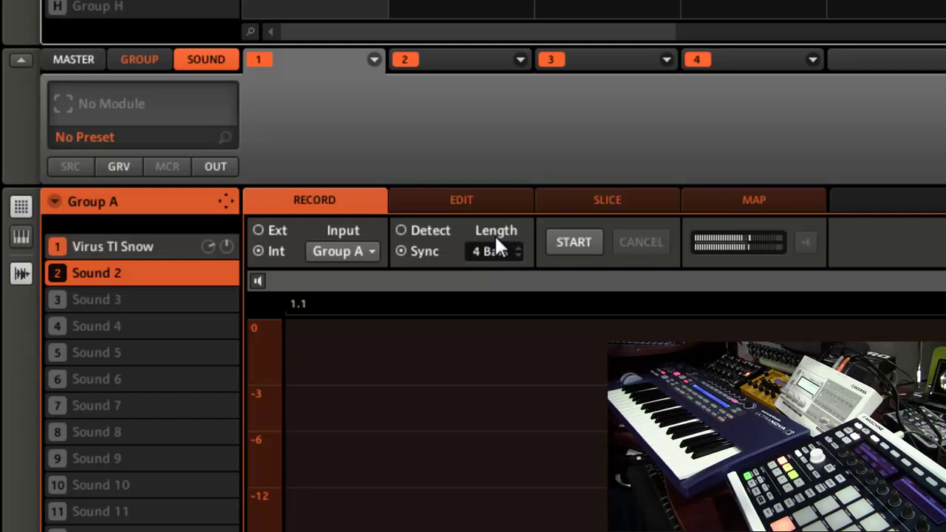
left_click(574, 242)
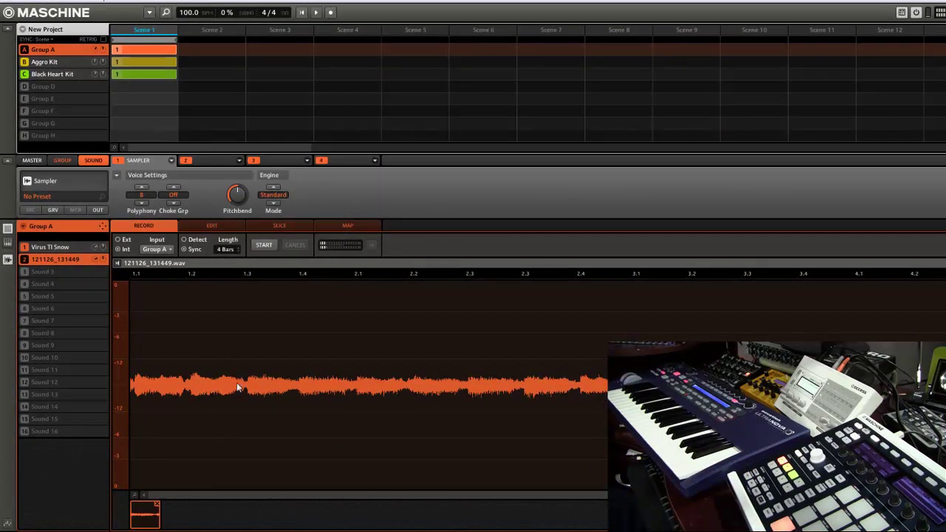
Audition the new sample, then show Virus TI Snow's notes in the pattern editor.
left_click(119, 265)
left_click(58, 250)
left_click(8, 259)
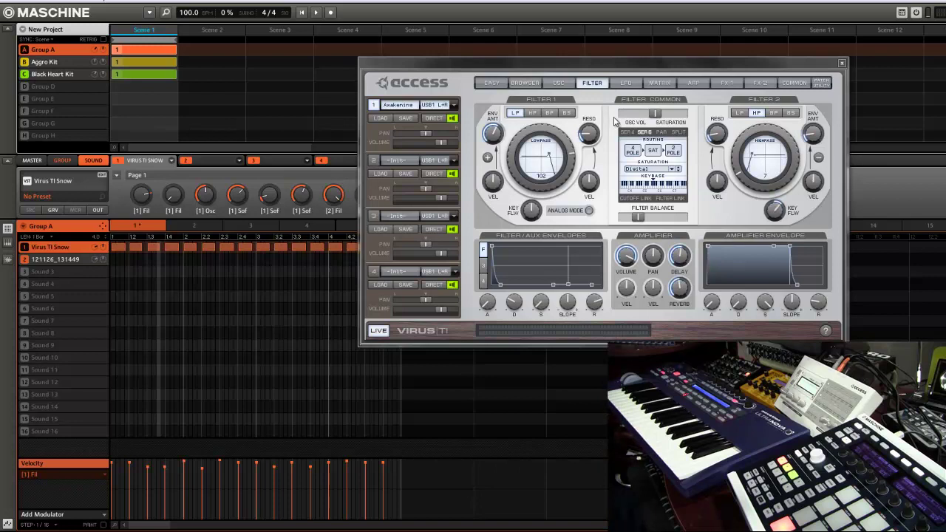
Check Sound 2's recorded waveform, then return to the pattern's note grid.
left_click(34, 261)
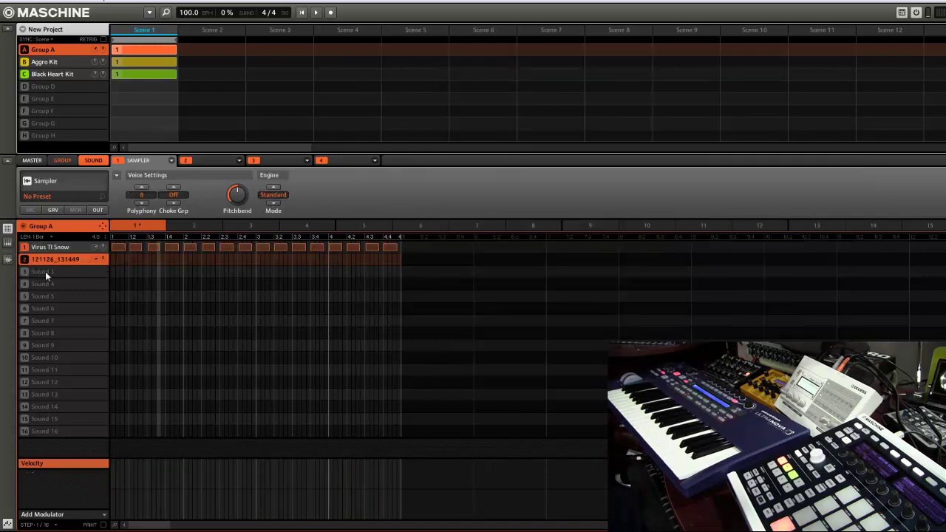
left_click(7, 259)
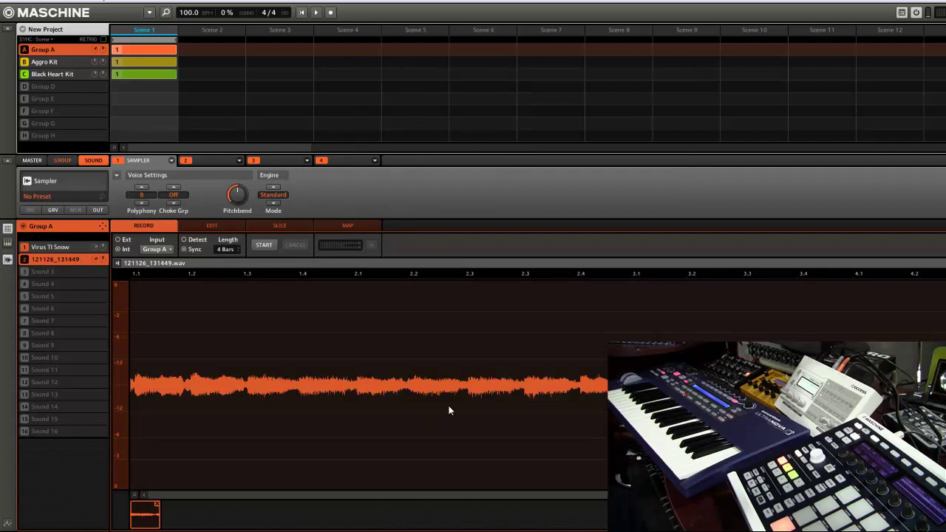
left_click(83, 249)
left_click(8, 230)
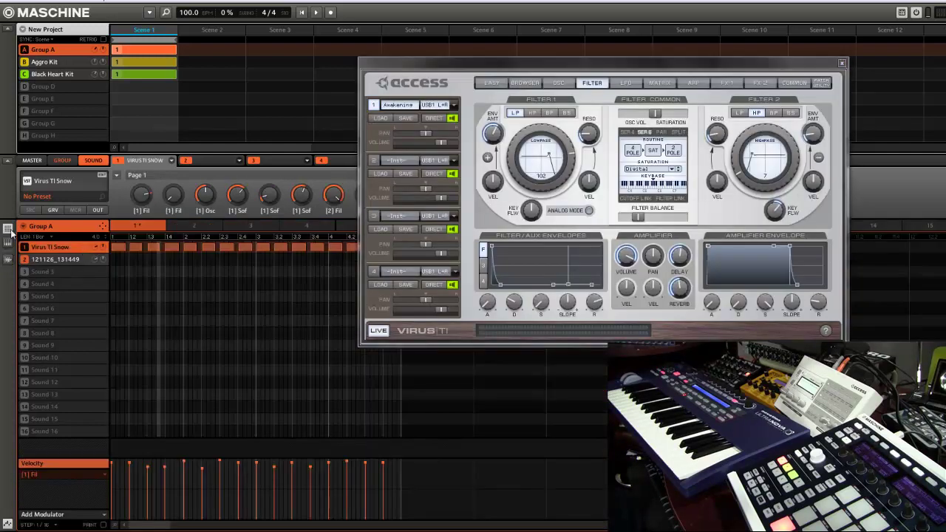
Draw a four-bar Sound 2 note, mute Virus TI Snow, and reopen Sound 2's sample view.
left_click(110, 260)
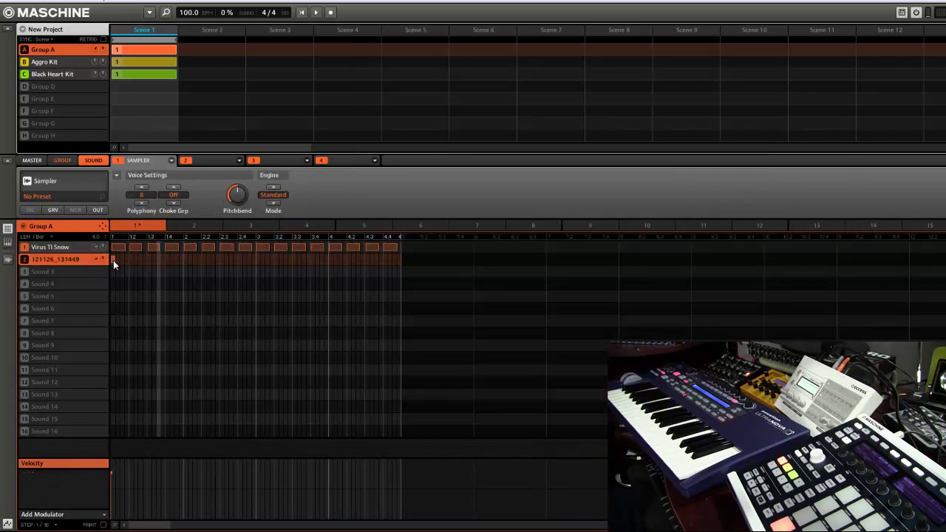
left_click_drag(113, 260, 406, 266)
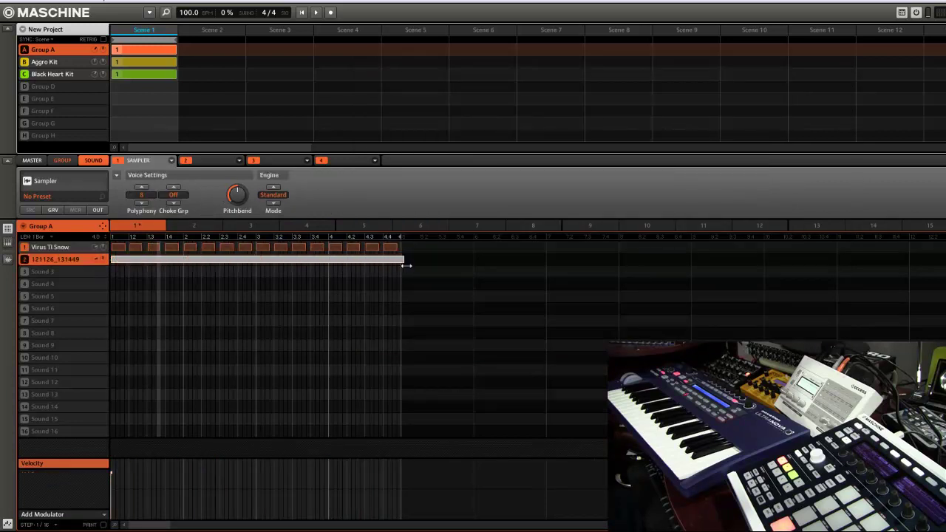
left_click(24, 248)
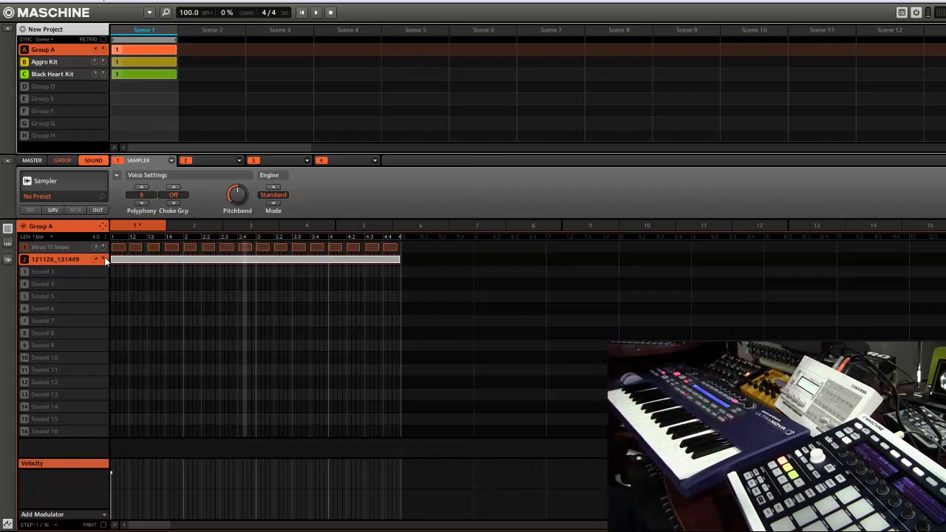
left_click(8, 260)
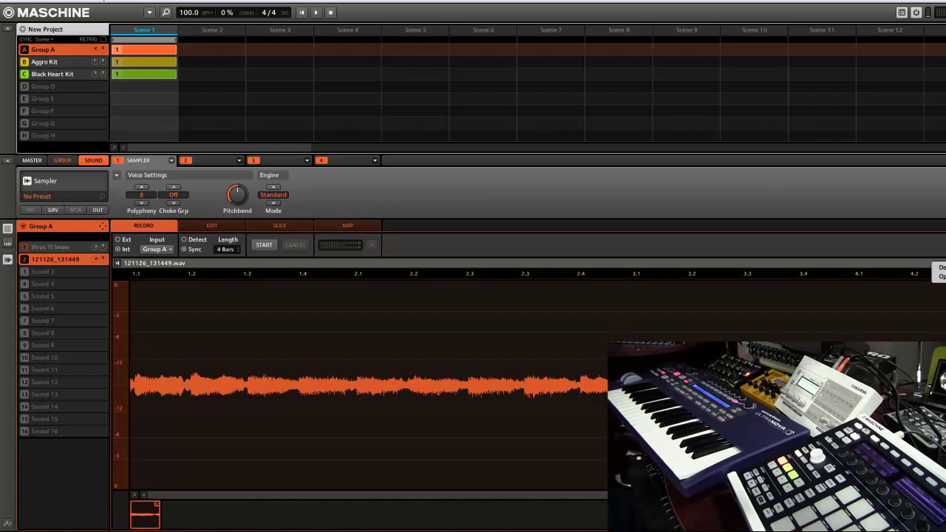
Normalize Sound 2's sample into 121126_131449-[1].wav and return to the pattern editor.
left_click(279, 245)
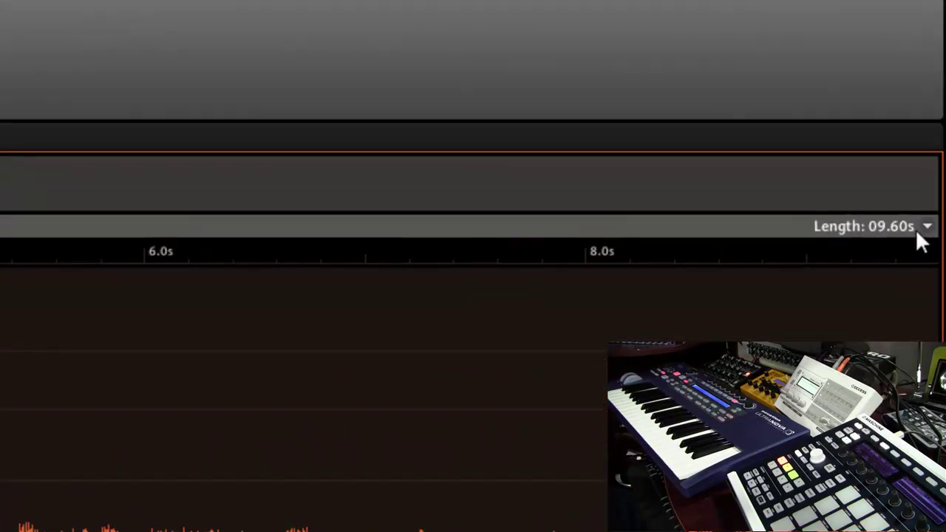
left_click(928, 227)
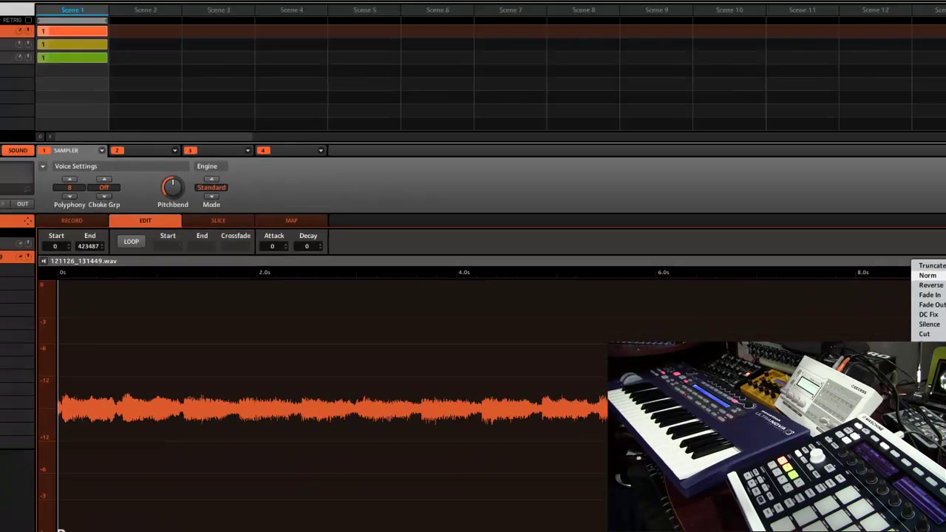
left_click(927, 275)
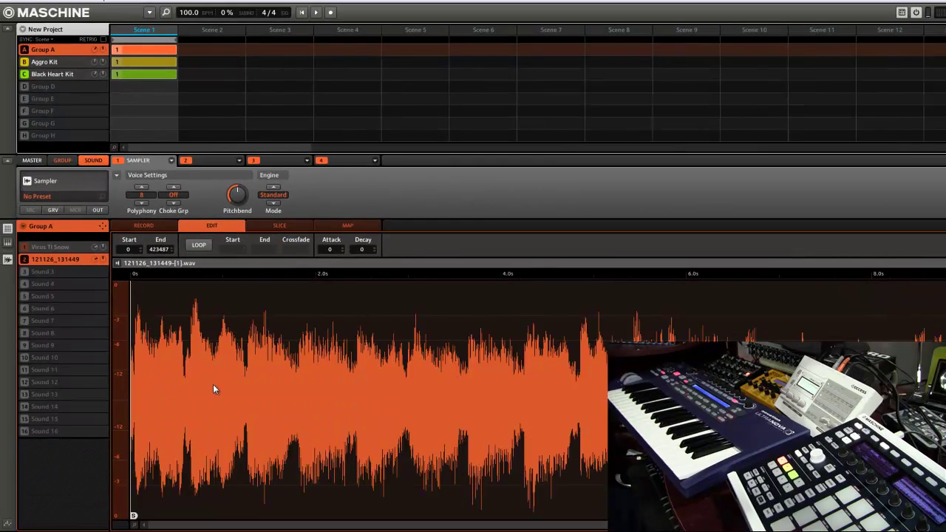
left_click(7, 260)
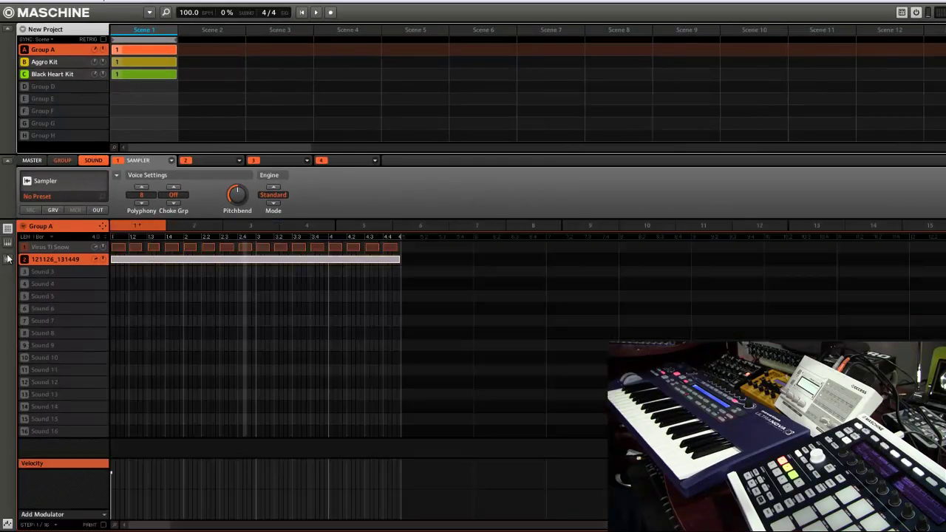
Start the pattern playing.
key("space")
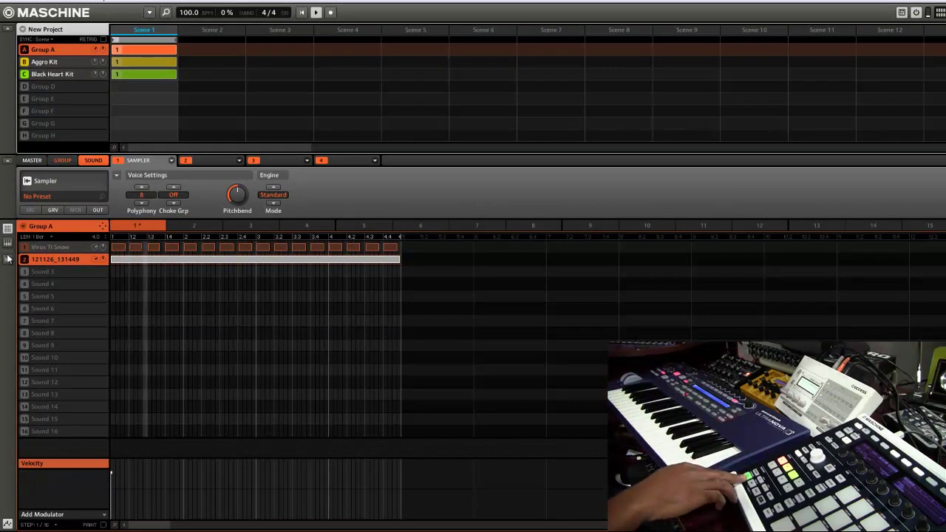